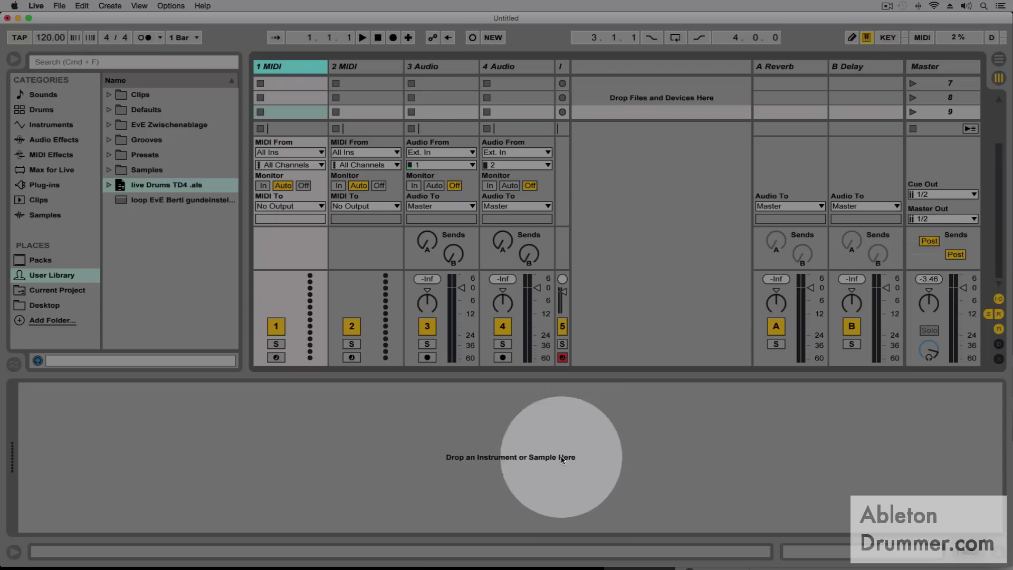
- Load 01 Vierhundertzwei.mp3 from Finder into the first visible clip slot of the 3 Audio track and close the Finder window
{"action": "mouse_move", "coordinate": [459, 559]}
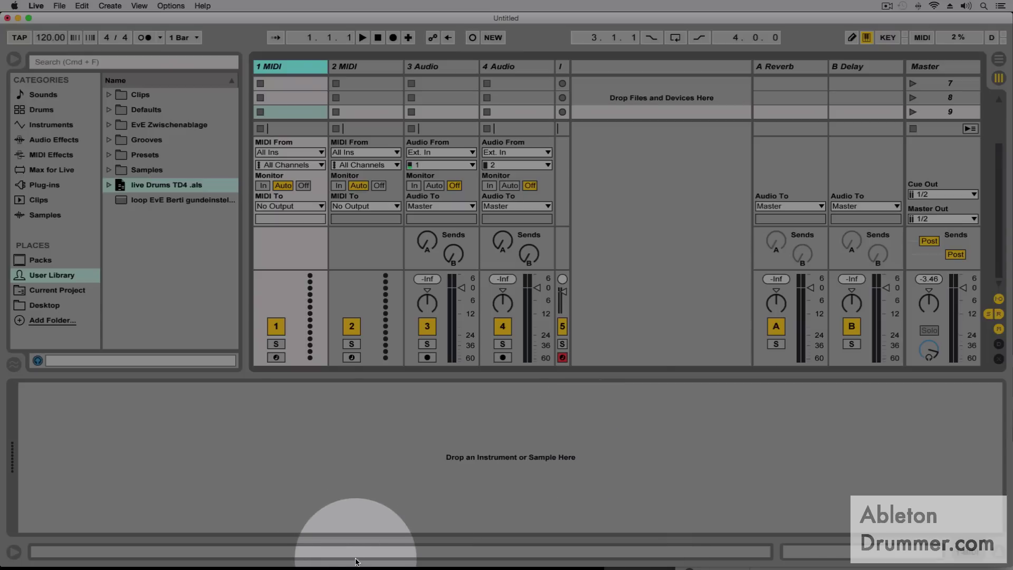
{"action": "left_click", "coordinate": [365, 559]}
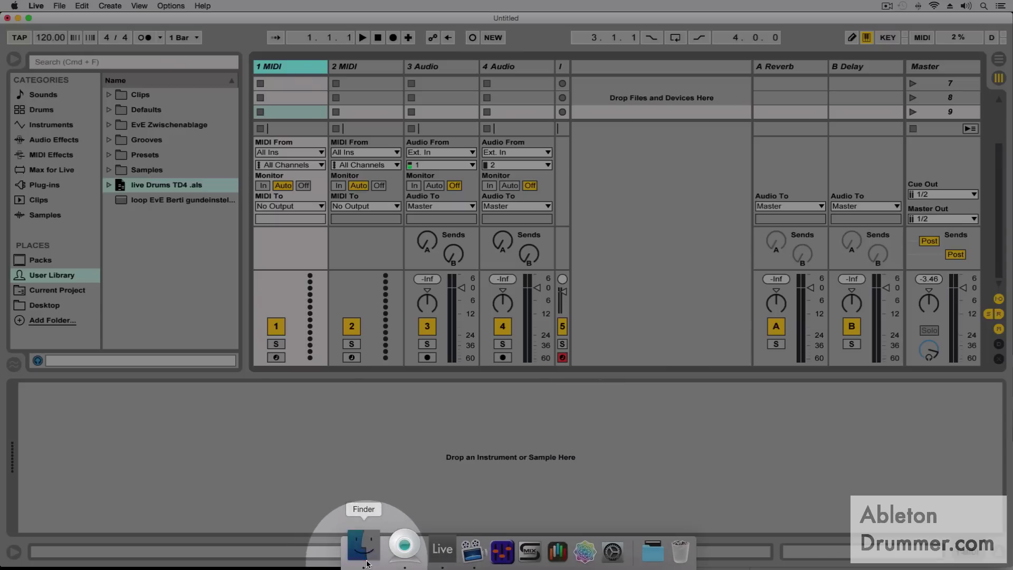
{"action": "left_click_drag", "start_coordinate": [739, 457], "coordinate": [691, 59]}
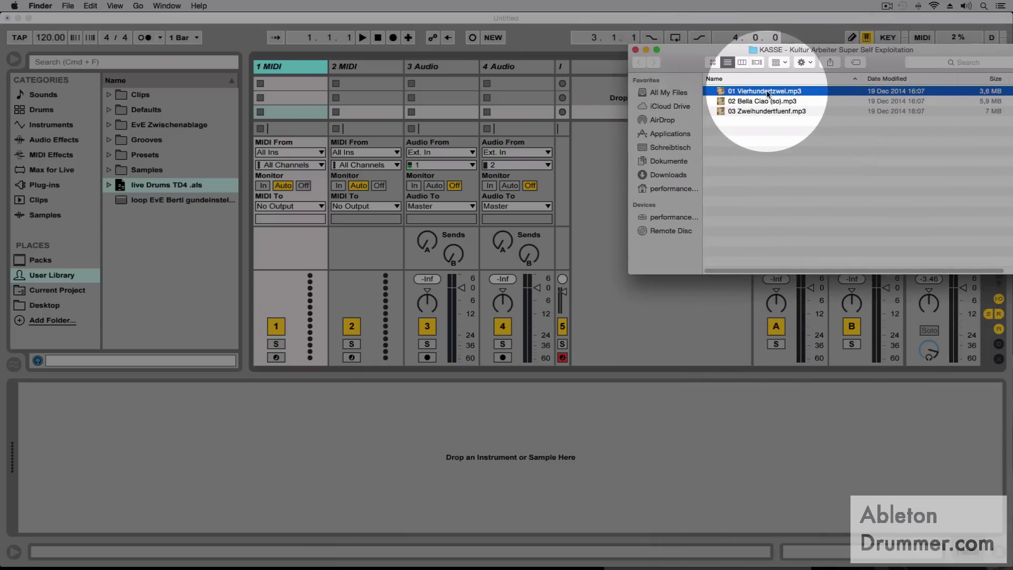
{"action": "left_click_drag", "start_coordinate": [747, 94], "coordinate": [447, 87]}
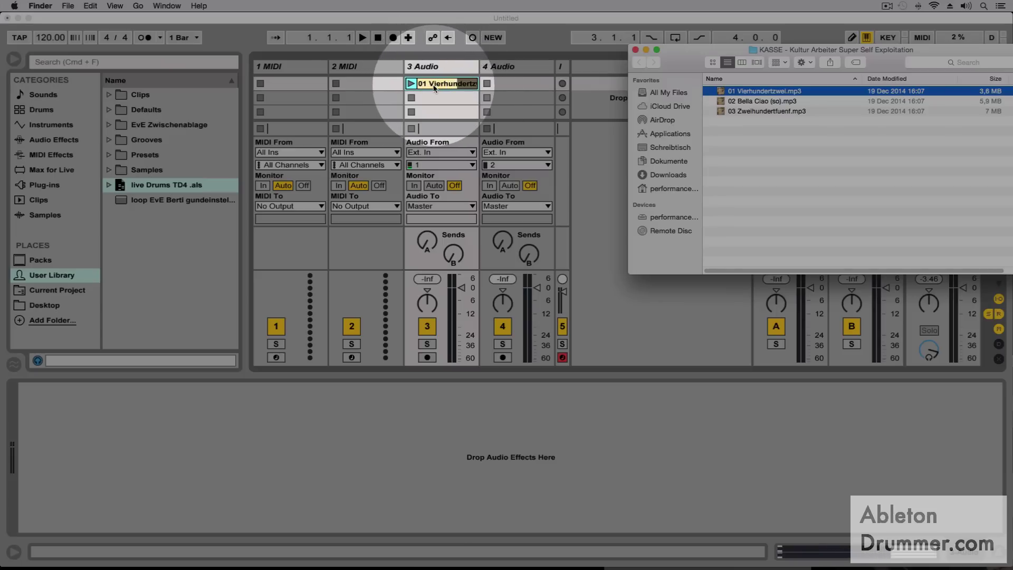
{"action": "key", "text": "super+w"}
- Delete the two MIDI tracks, 2 MIDI and 1 MIDI, from the set
{"action": "left_click", "coordinate": [372, 69]}
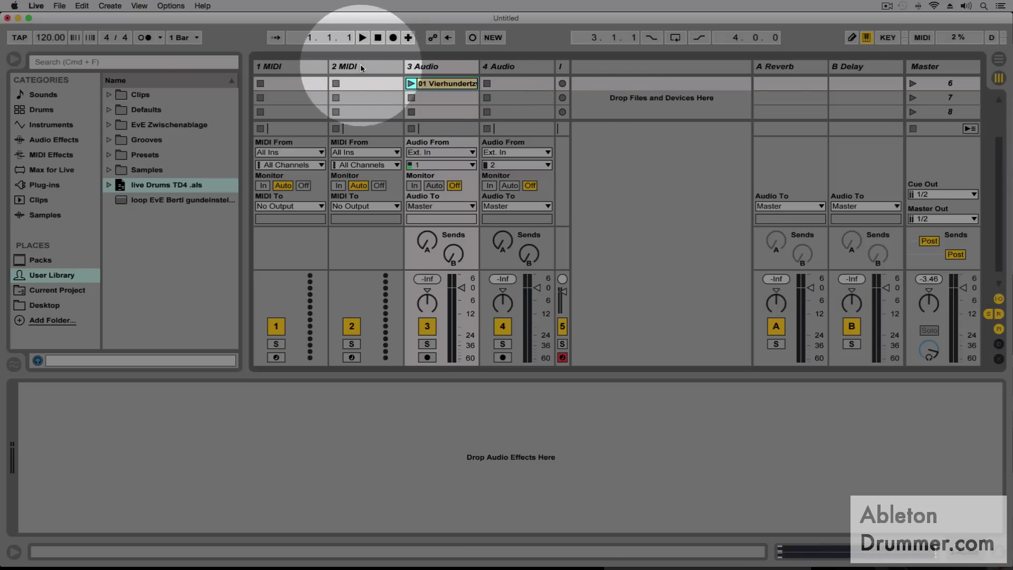
{"action": "left_click", "coordinate": [342, 66]}
{"action": "right_click", "coordinate": [356, 69]}
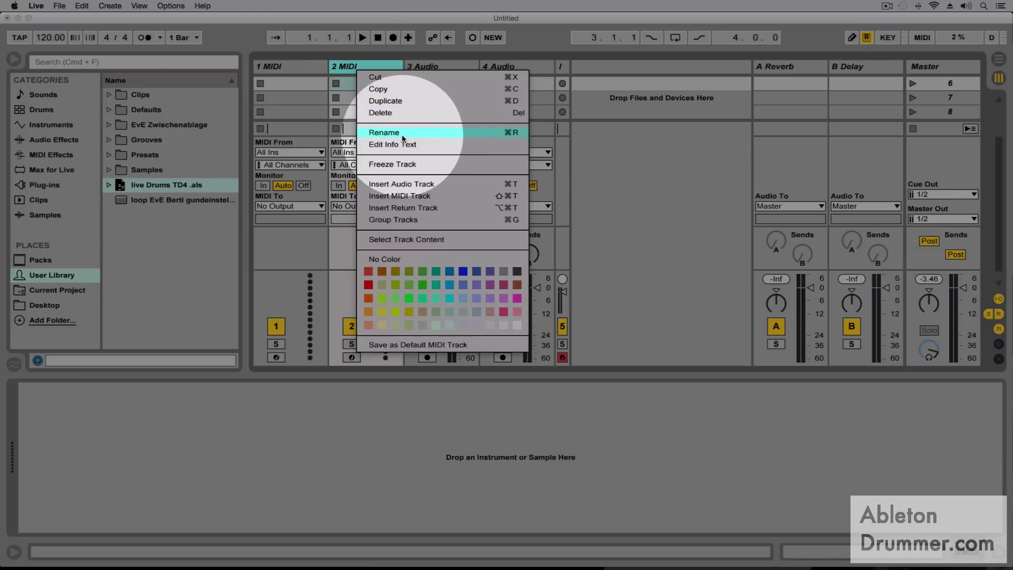
{"action": "key", "text": "Escape"}
{"action": "left_click", "coordinate": [273, 66]}
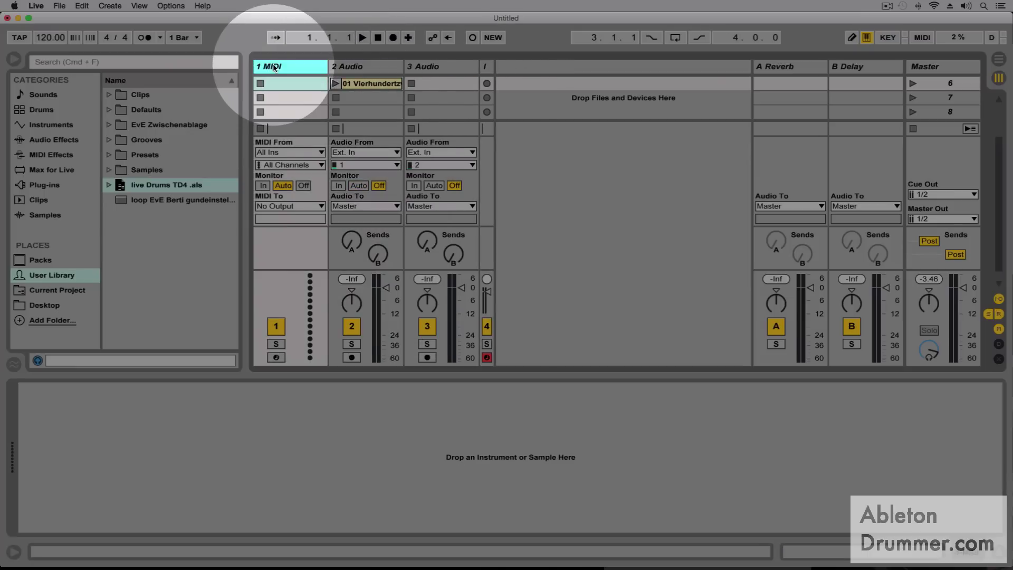
{"action": "right_click", "coordinate": [273, 67]}
{"action": "left_click", "coordinate": [302, 111]}
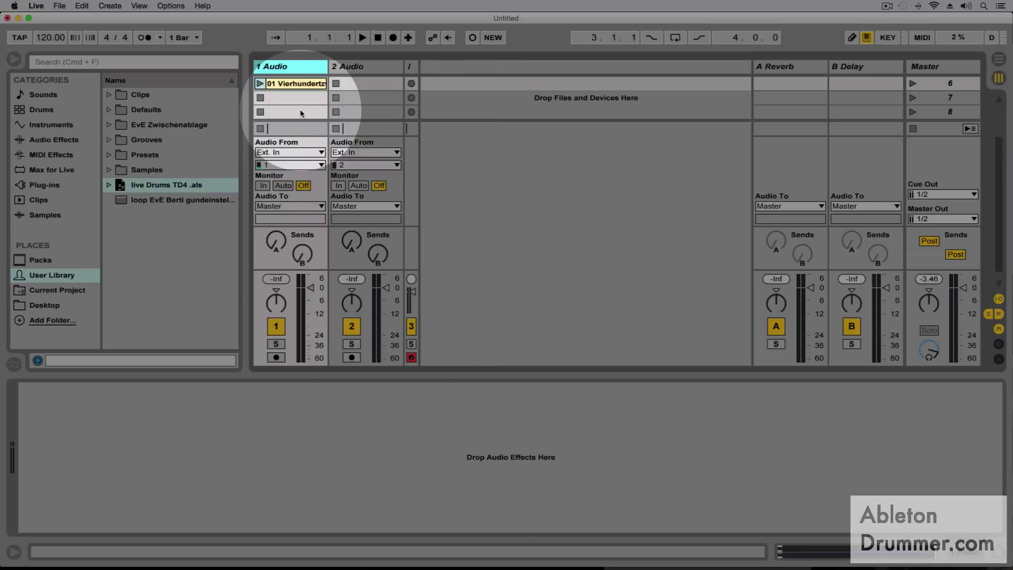
- Open the Vierhundertzwei clip's waveform, launch the clip and lower its track volume to about -11.3 dB
{"action": "left_click", "coordinate": [286, 84]}
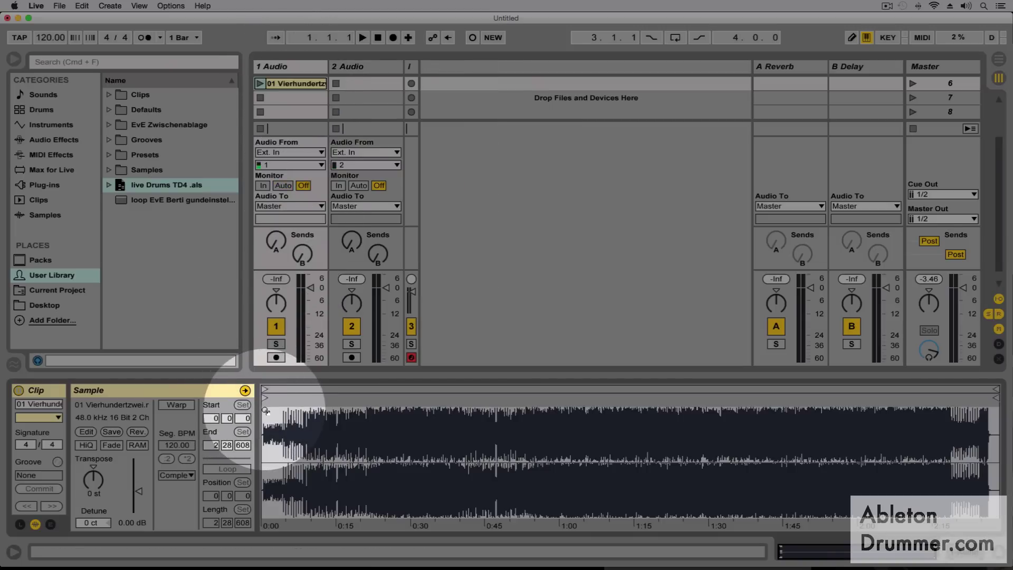
{"action": "left_click_drag", "start_coordinate": [265, 411], "coordinate": [262, 410]}
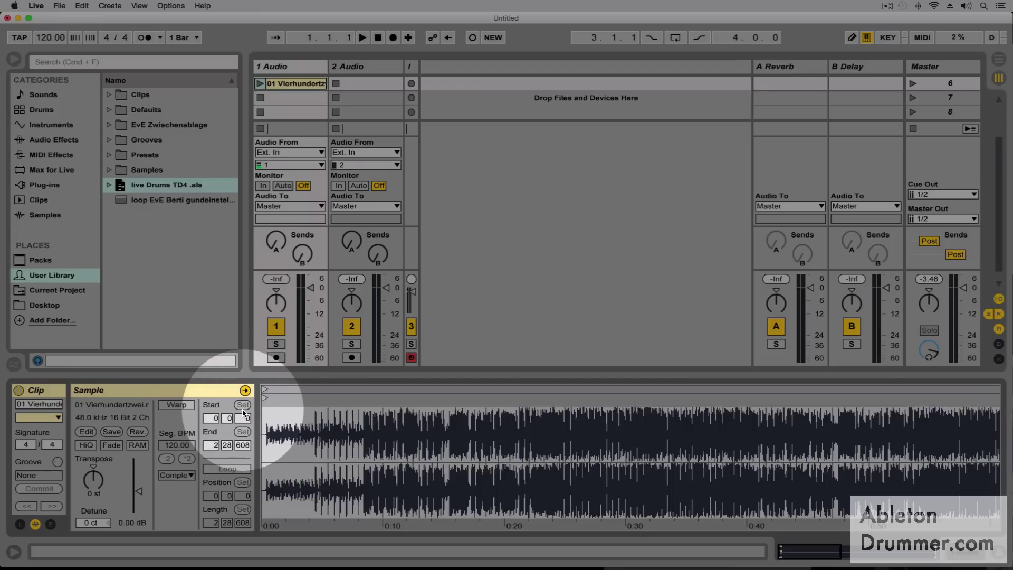
{"action": "scroll", "coordinate": [263, 409], "scroll_direction": "up", "scroll_amount": 3}
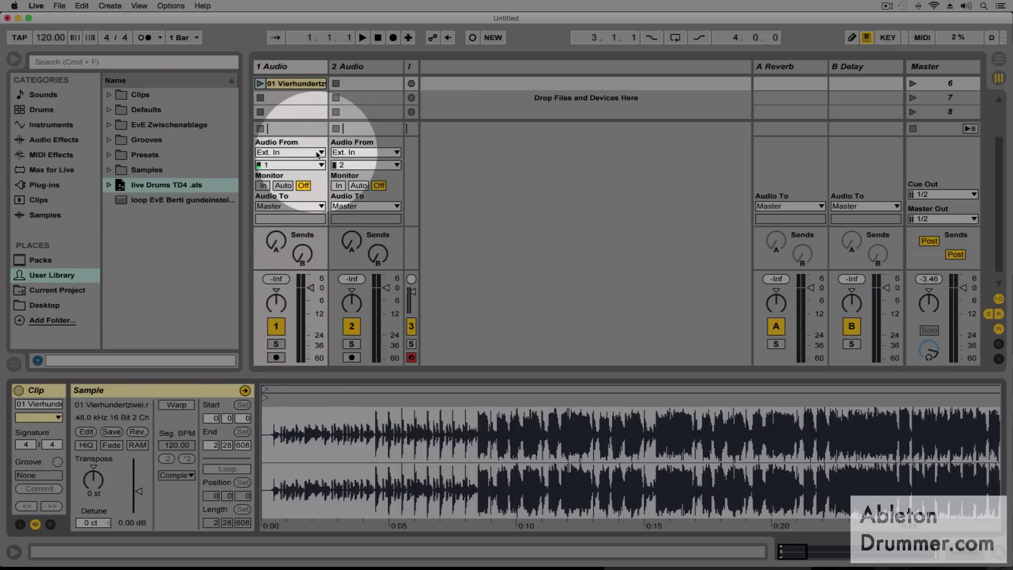
{"action": "left_click", "coordinate": [259, 83]}
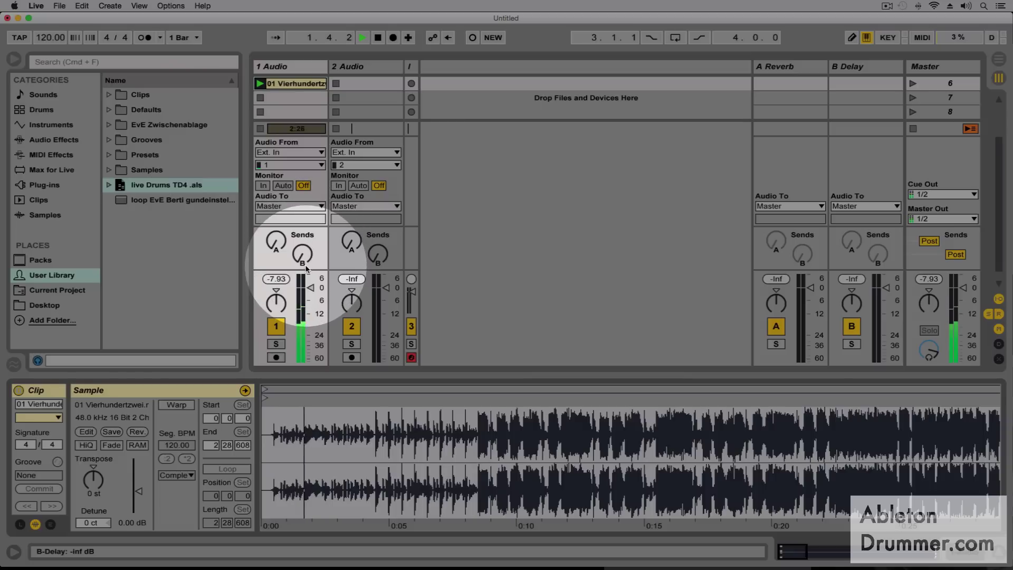
{"action": "left_click_drag", "start_coordinate": [310, 288], "coordinate": [310, 313]}
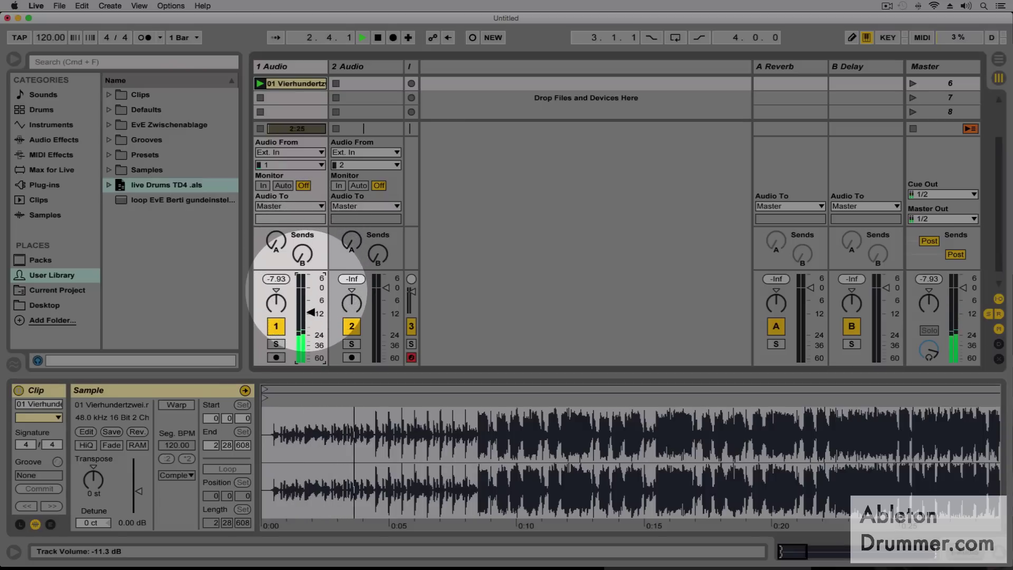
- Tap the song tempo in time with the playing clip, stop playback and set the tempo to 120.00 BPM
{"action": "left_click", "coordinate": [19, 39]}
{"action": "left_click", "coordinate": [19, 39]}
{"action": "left_click", "coordinate": [19, 39]}
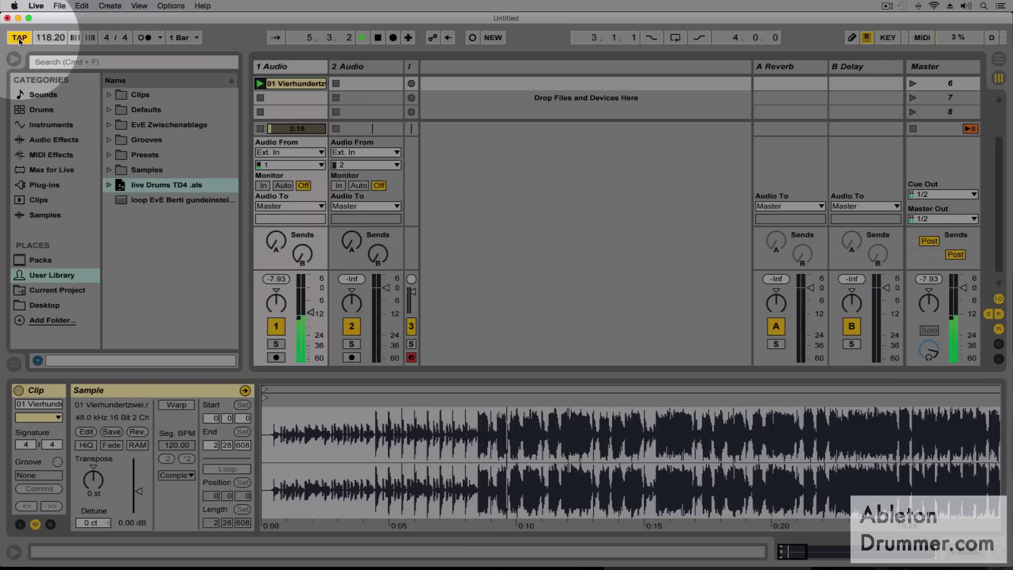
{"action": "left_click", "coordinate": [19, 39]}
{"action": "left_click", "coordinate": [19, 39]}
{"action": "left_click", "coordinate": [19, 40]}
{"action": "left_click", "coordinate": [19, 40]}
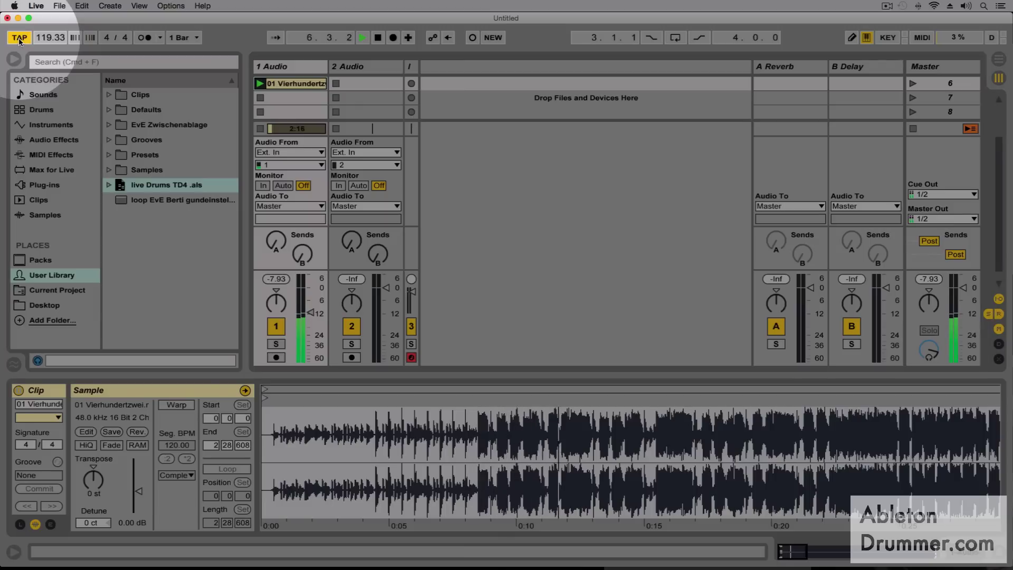
{"action": "left_click", "coordinate": [19, 39]}
{"action": "left_click", "coordinate": [19, 40]}
{"action": "left_click", "coordinate": [19, 40]}
{"action": "left_click", "coordinate": [19, 39]}
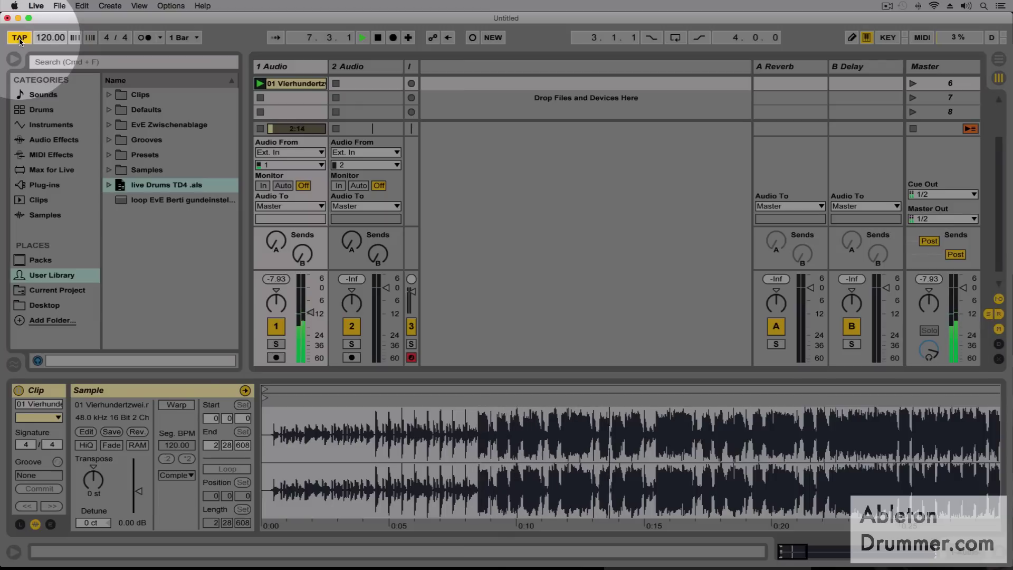
{"action": "left_click", "coordinate": [19, 40]}
{"action": "left_click", "coordinate": [19, 40]}
{"action": "left_click", "coordinate": [19, 40]}
{"action": "left_click", "coordinate": [19, 40]}
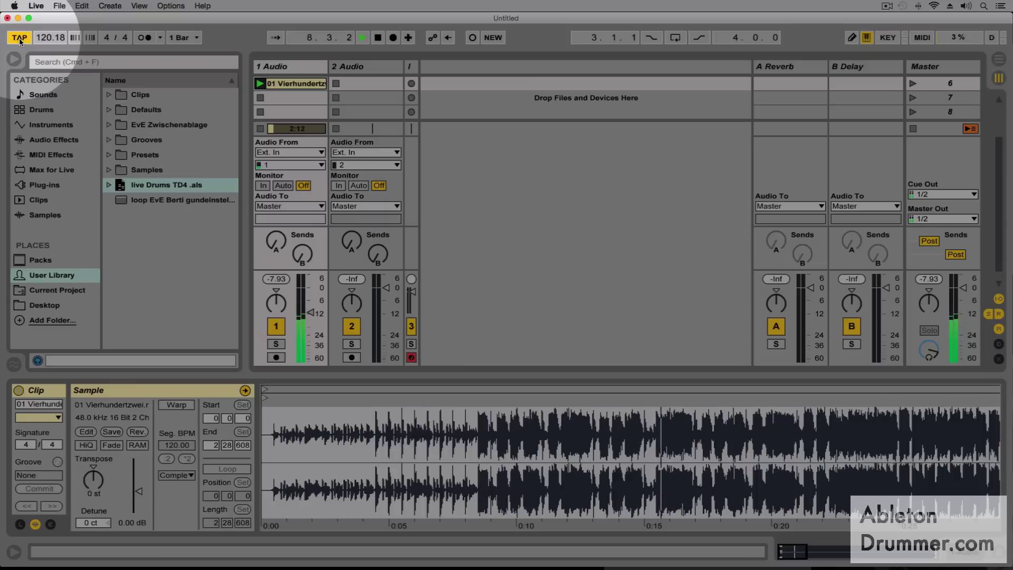
{"action": "left_click", "coordinate": [19, 41]}
{"action": "left_click", "coordinate": [19, 40]}
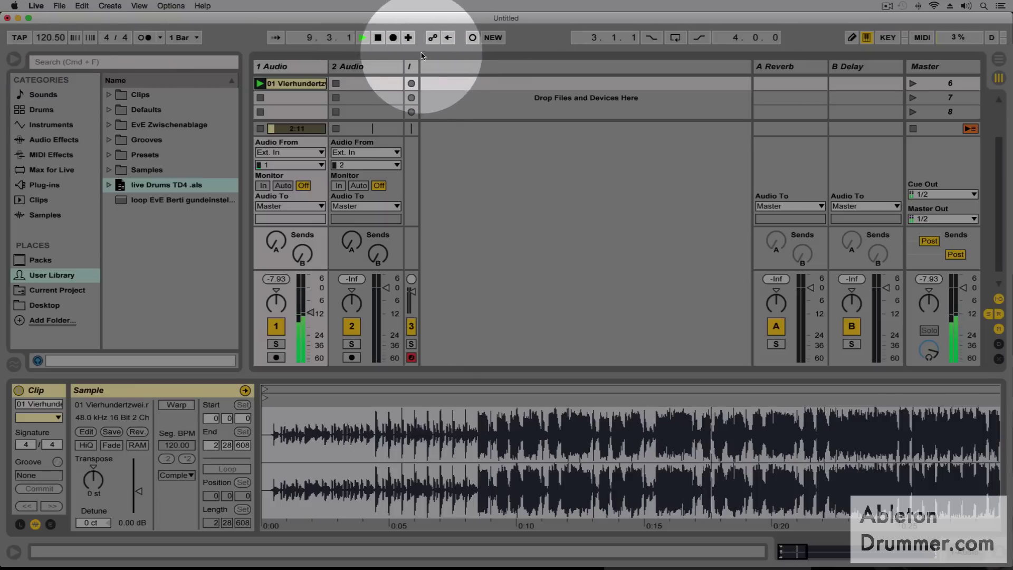
{"action": "left_click", "coordinate": [378, 37]}
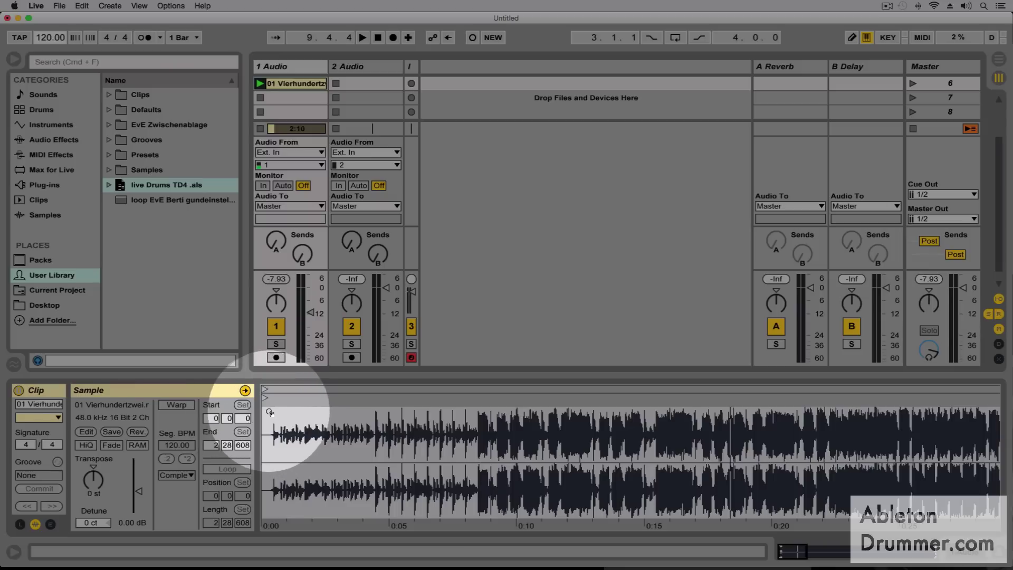
- Enable Warp for the clip and place a warp marker on the first transient near beat 1.2
{"action": "left_click", "coordinate": [177, 405]}
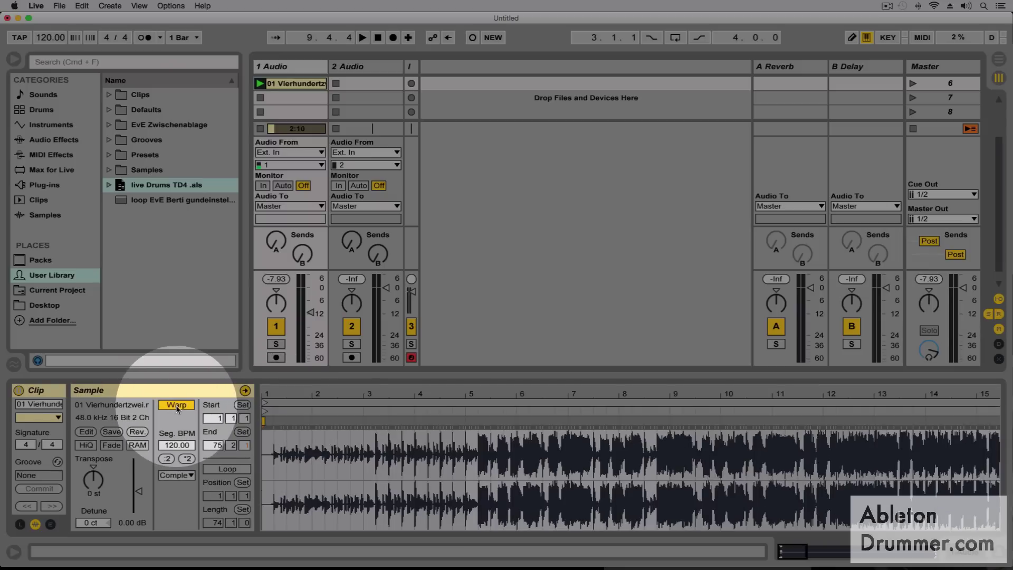
{"action": "left_click_drag", "start_coordinate": [272, 392], "coordinate": [362, 390]}
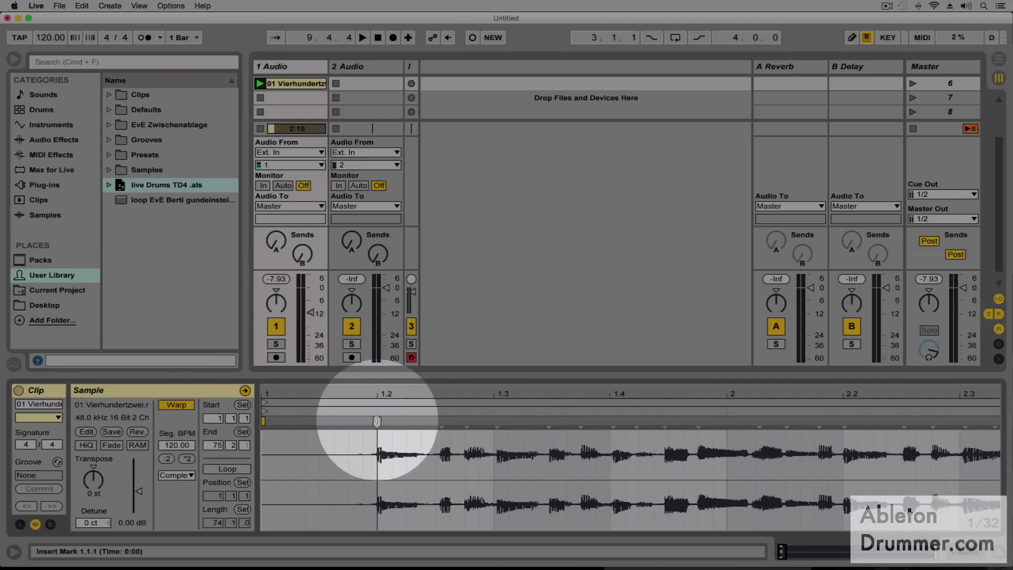
{"action": "key", "text": "plus"}
{"action": "key", "text": "plus"}
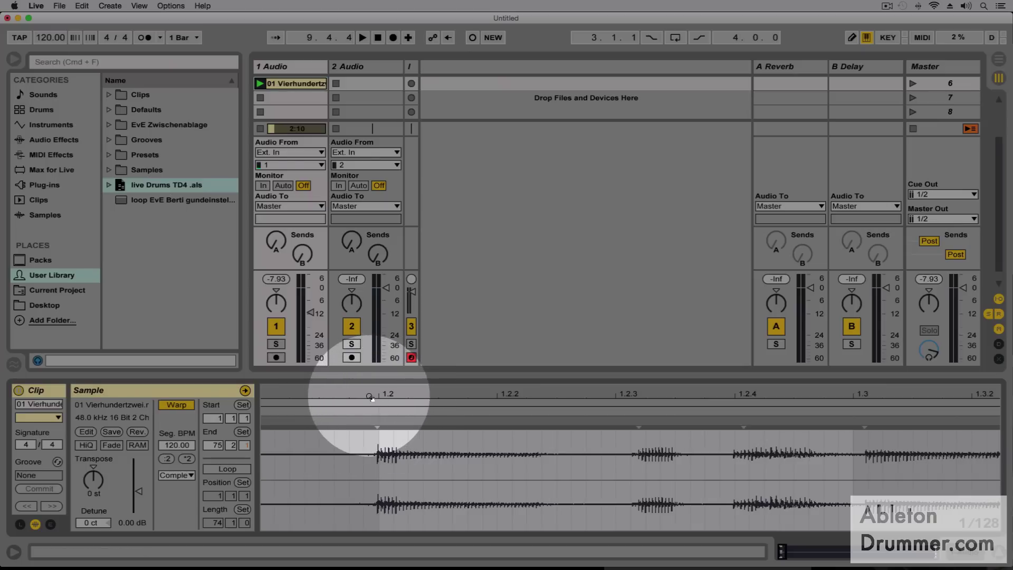
{"action": "key", "text": "minus"}
{"action": "left_click_drag", "start_coordinate": [369, 394], "coordinate": [355, 409]}
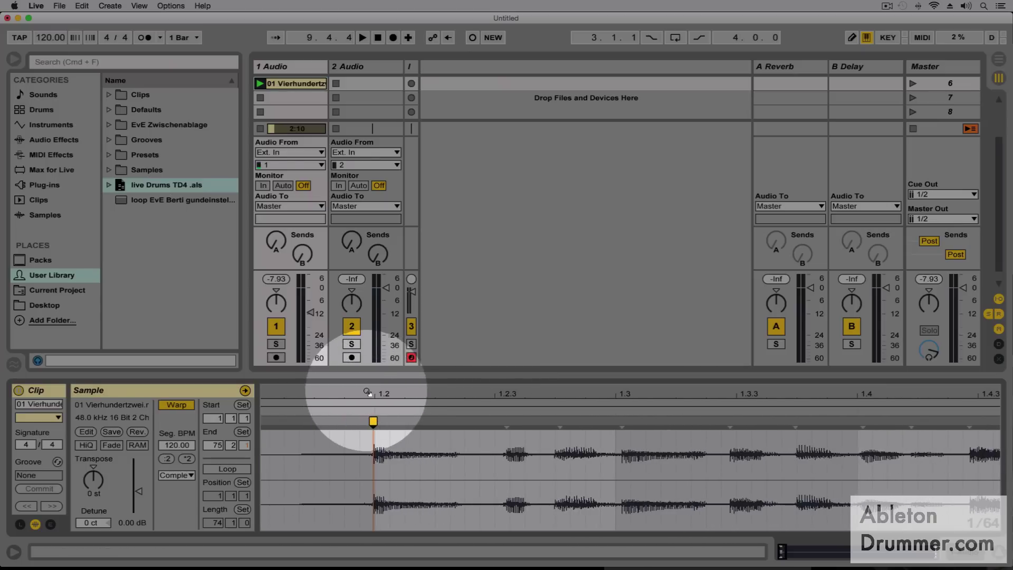
{"action": "left_click_drag", "start_coordinate": [373, 403], "coordinate": [375, 438]}
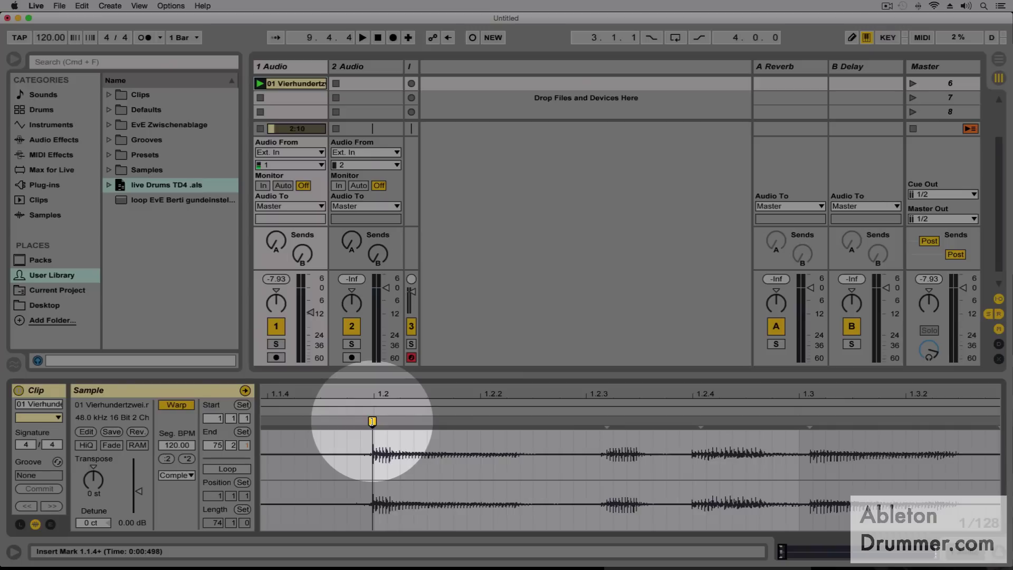
- Set 1.1.1 at the first transient's warp marker and apply Warp From Here (Straight)
{"action": "right_click", "coordinate": [372, 421]}
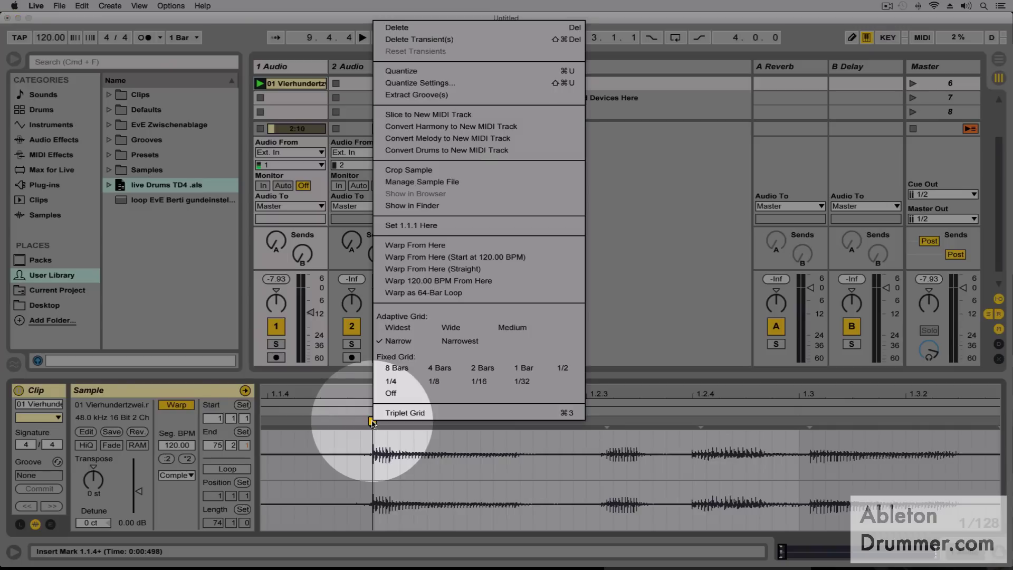
{"action": "left_click", "coordinate": [421, 226]}
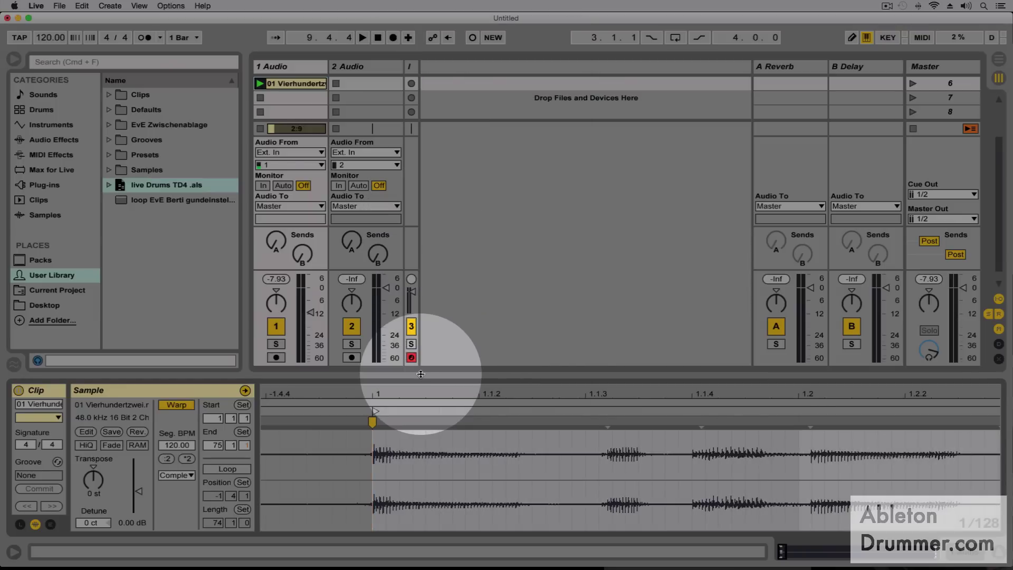
{"action": "right_click", "coordinate": [371, 421]}
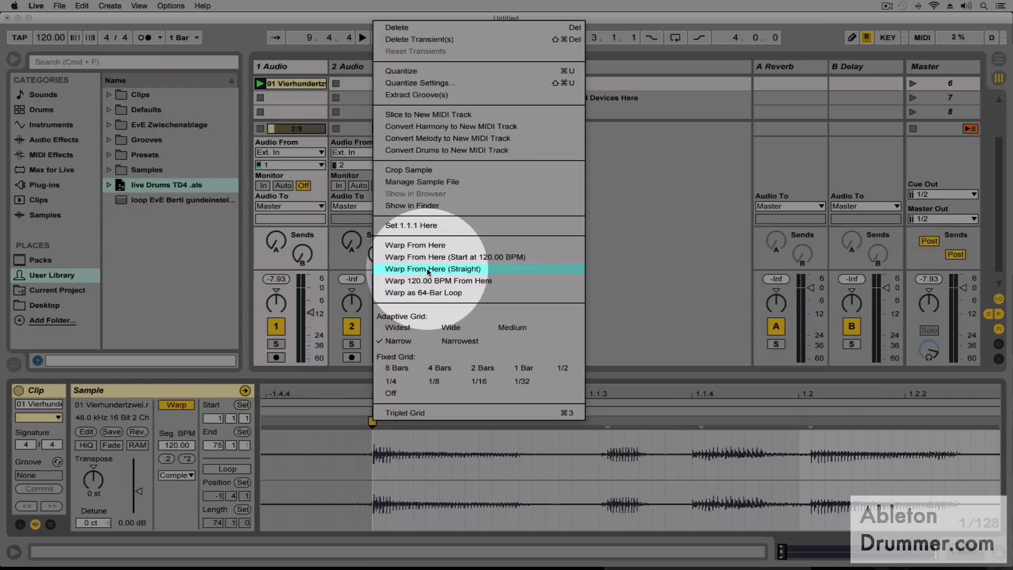
{"action": "left_click", "coordinate": [478, 270]}
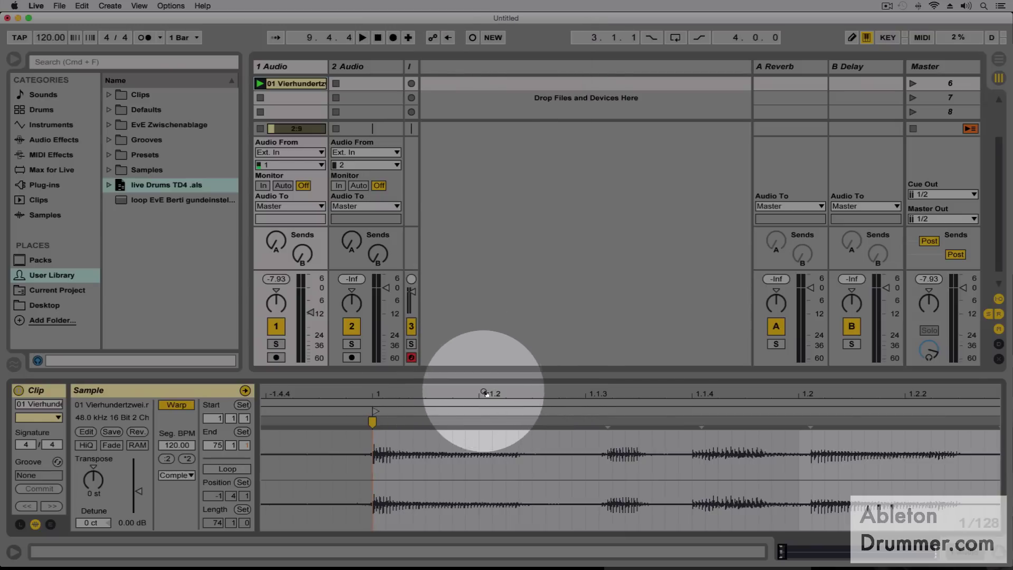
- Turn on the metronome and play the warped clip to check its timing against the beat, stopping playback when done
{"action": "left_click_drag", "start_coordinate": [488, 393], "coordinate": [431, 385]}
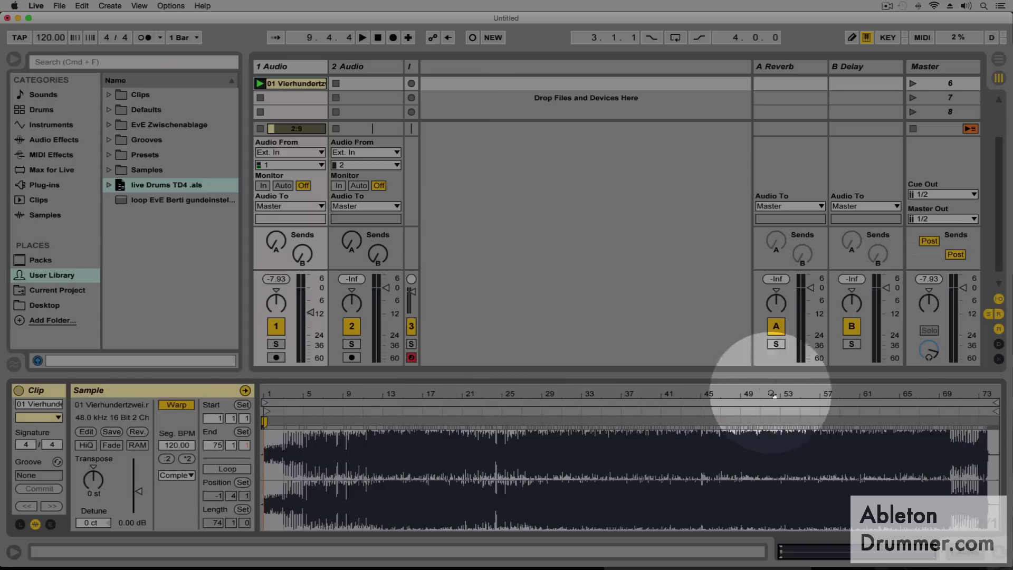
{"action": "mouse_move", "coordinate": [718, 386]}
{"action": "left_mouse_down"}
{"action": "mouse_move", "coordinate": [718, 353]}
{"action": "mouse_move", "coordinate": [719, 389]}
{"action": "left_mouse_up"}
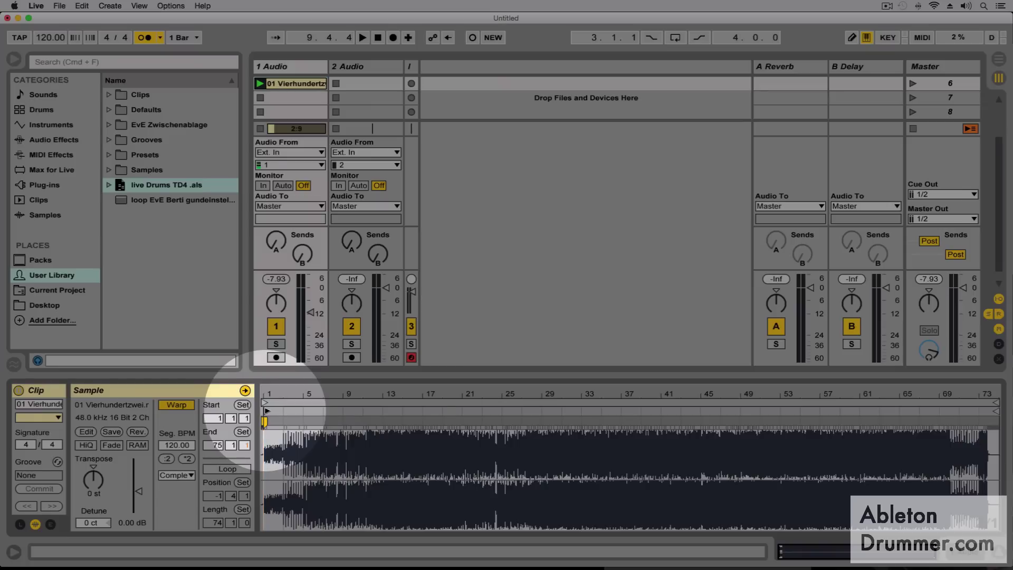
{"action": "left_click", "coordinate": [260, 84]}
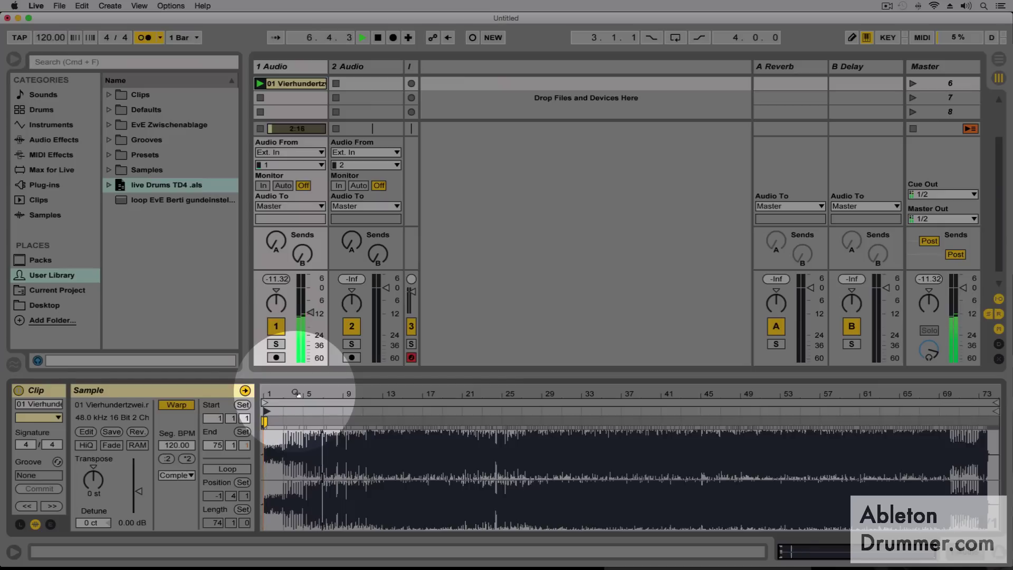
{"action": "key", "text": "space"}
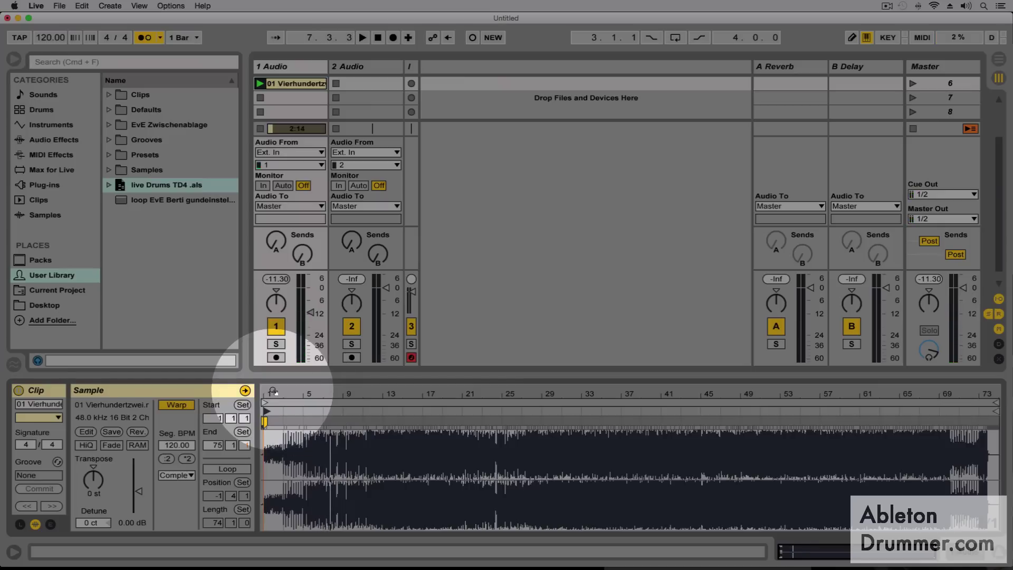
- Set the song tempo to 87.00 BPM and listen to the warped clip at that tempo
{"action": "left_click_drag", "start_coordinate": [272, 392], "coordinate": [261, 391]}
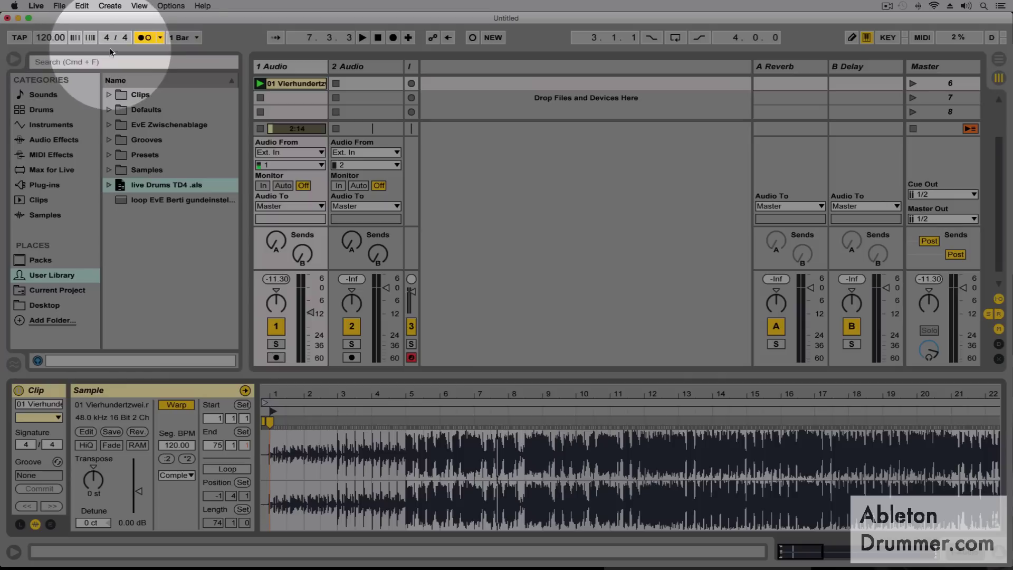
{"action": "left_click", "coordinate": [54, 37]}
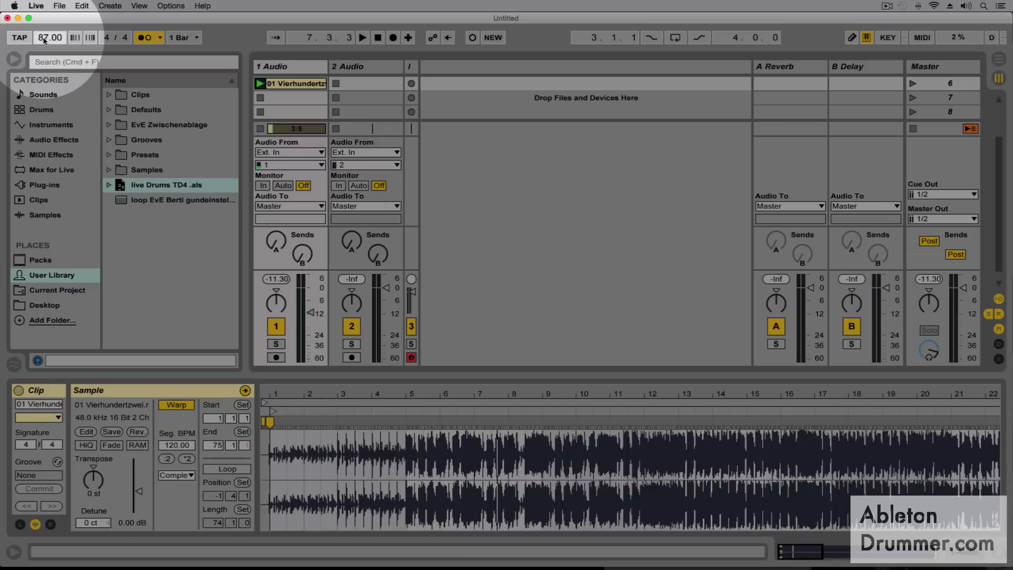
{"action": "key", "text": "space"}
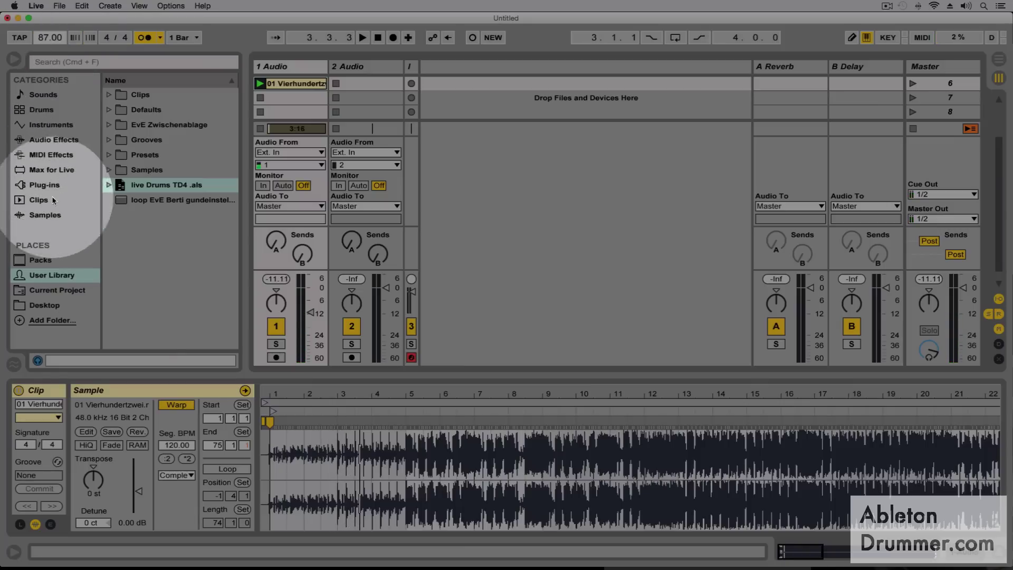
- Change the clip's warp mode to Complex Pro and play the clip from its start
{"action": "left_click", "coordinate": [187, 477]}
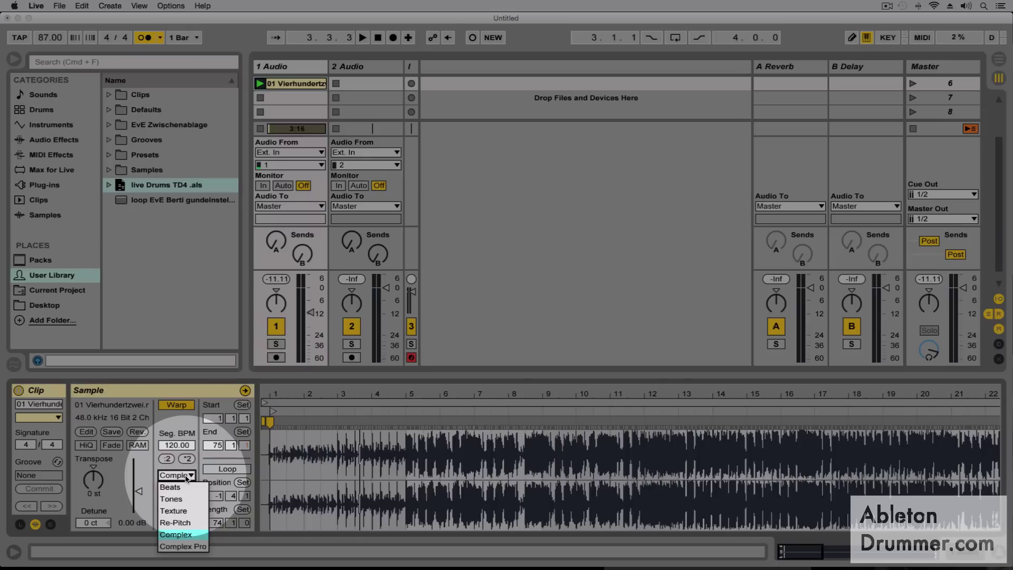
{"action": "left_click", "coordinate": [184, 546]}
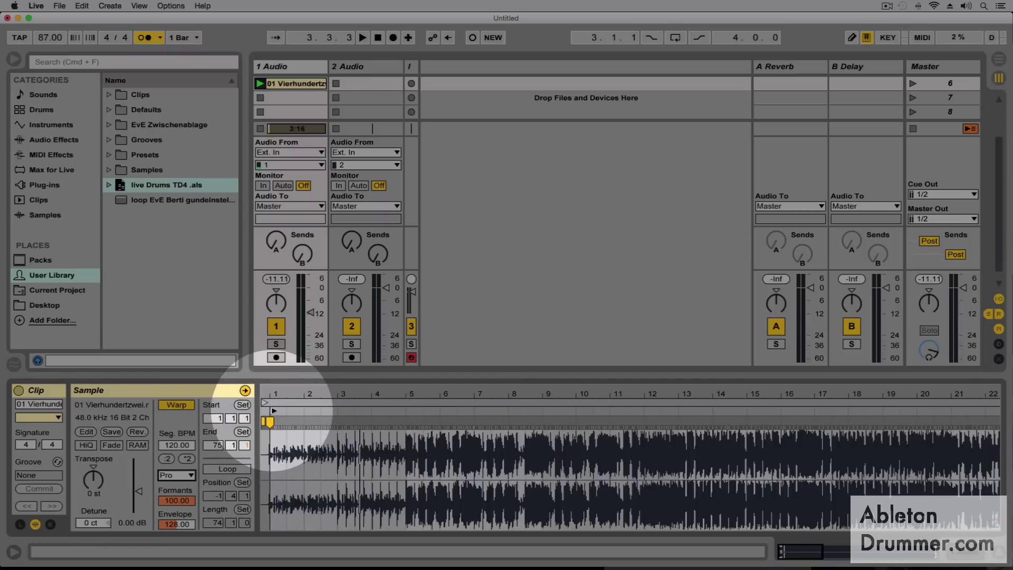
{"action": "left_click", "coordinate": [273, 410]}
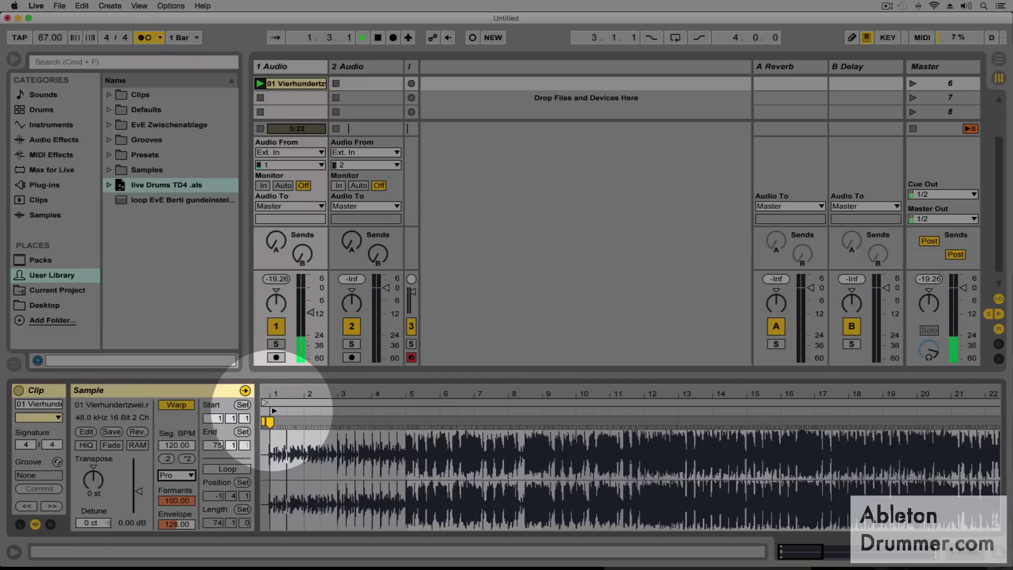